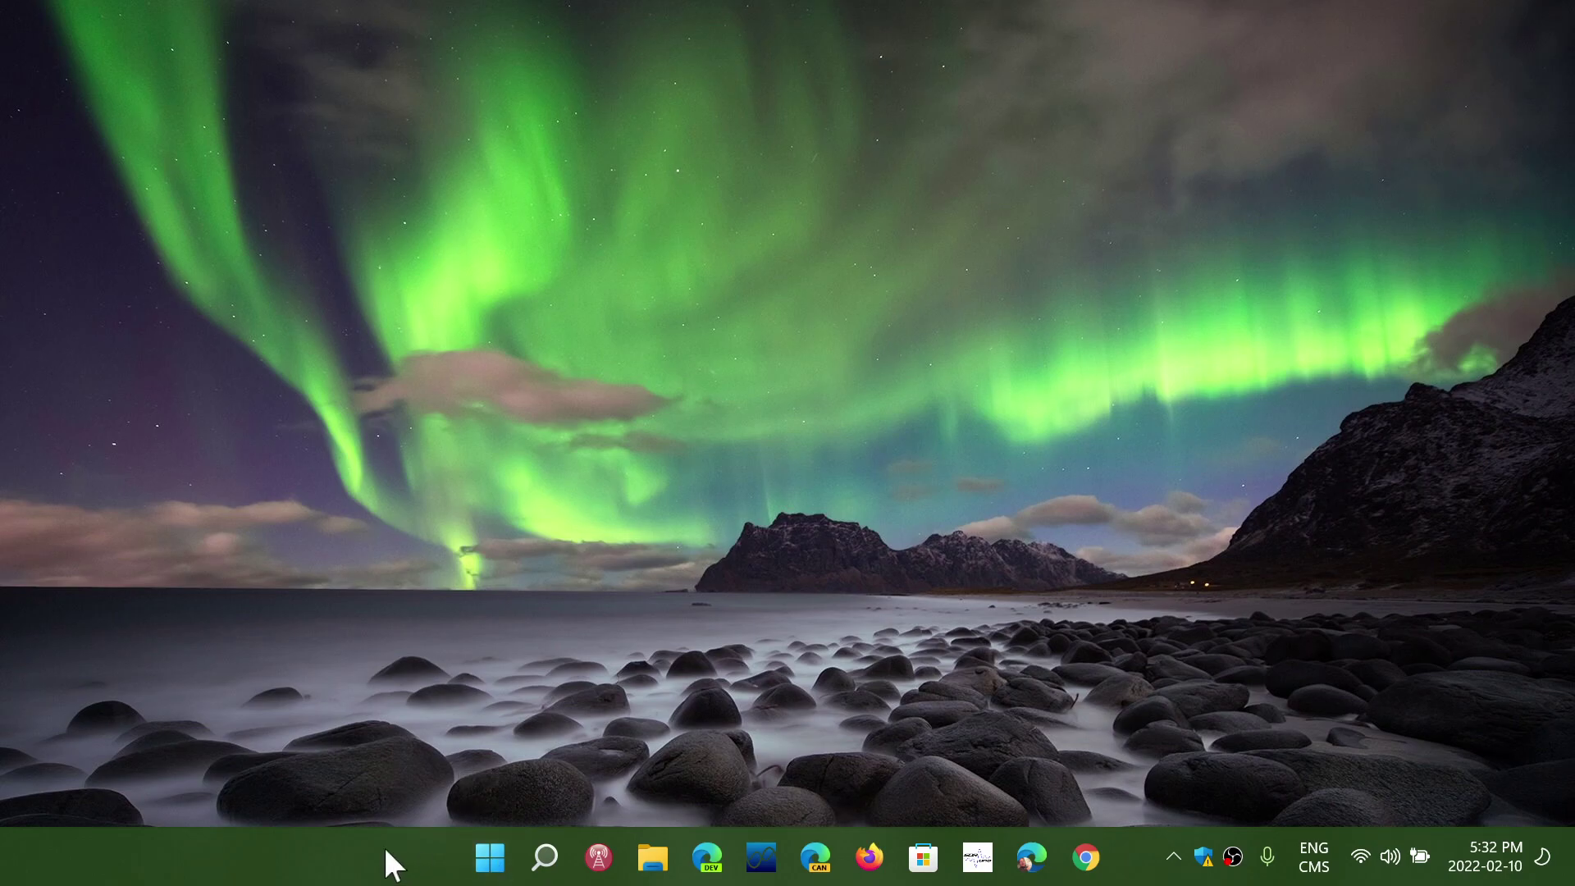
# Step: Turn on the Widgets toggle from the taskbar's Taskbar settings page
pyautogui.rightClick(392, 864)
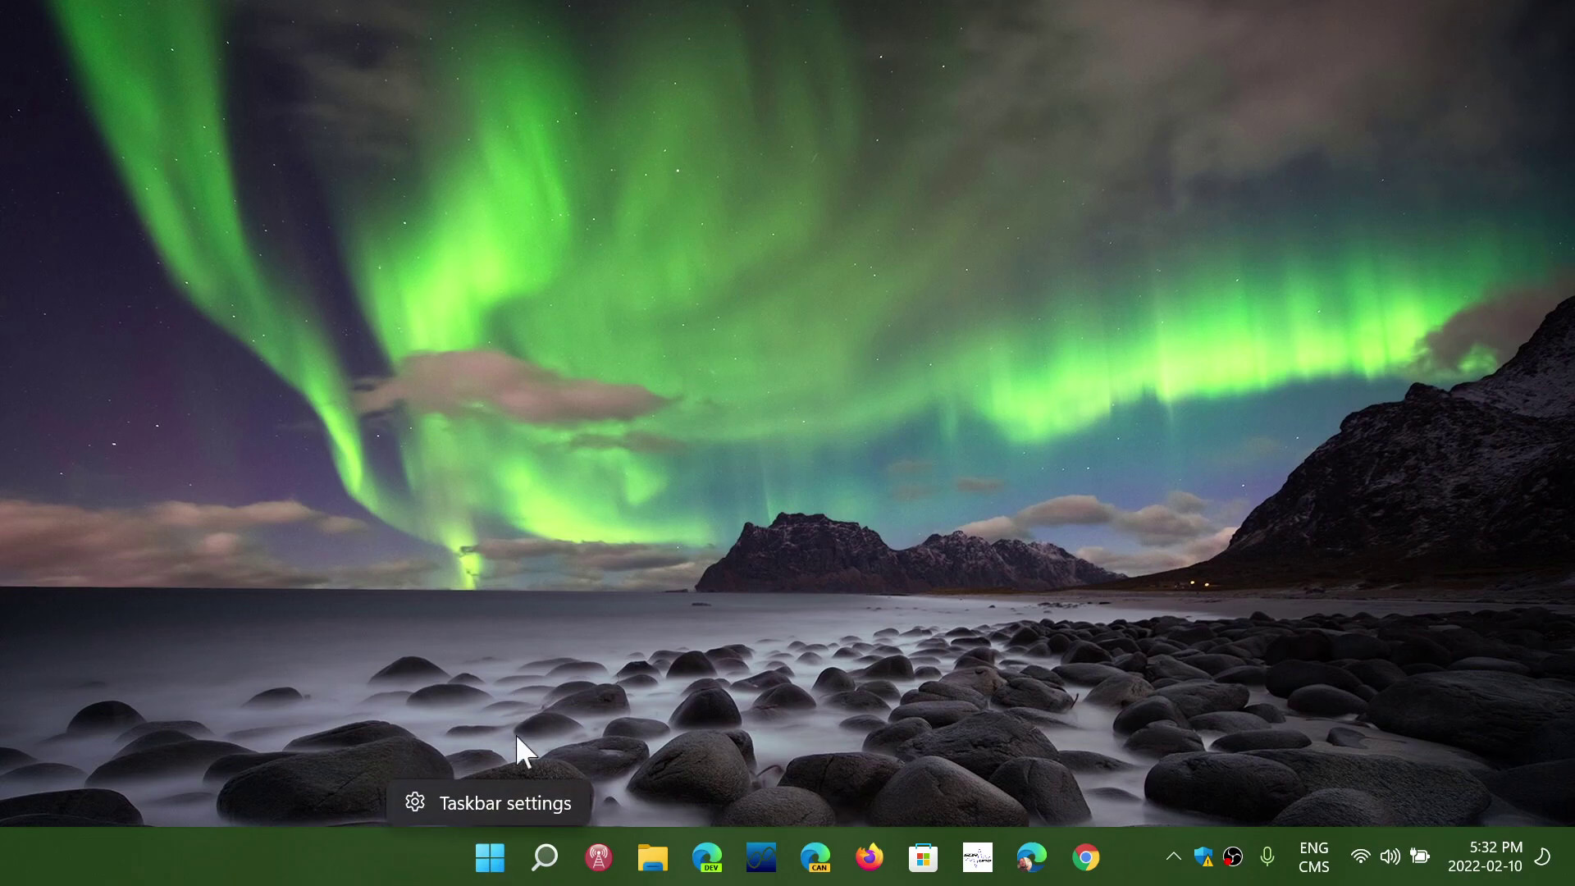
pyautogui.click(504, 802)
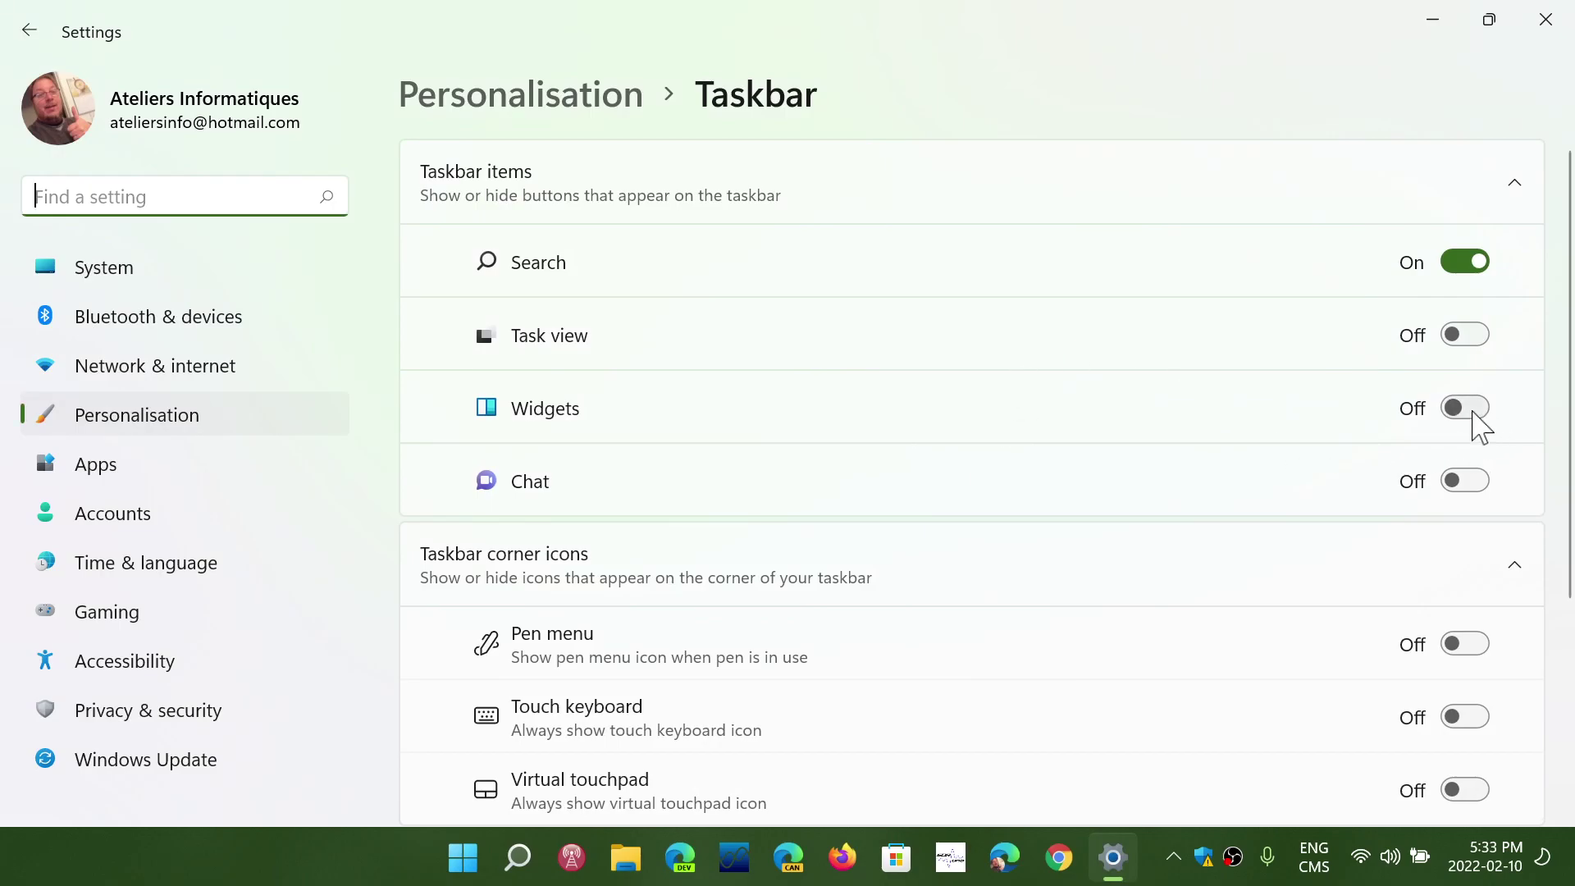
pyautogui.click(1465, 408)
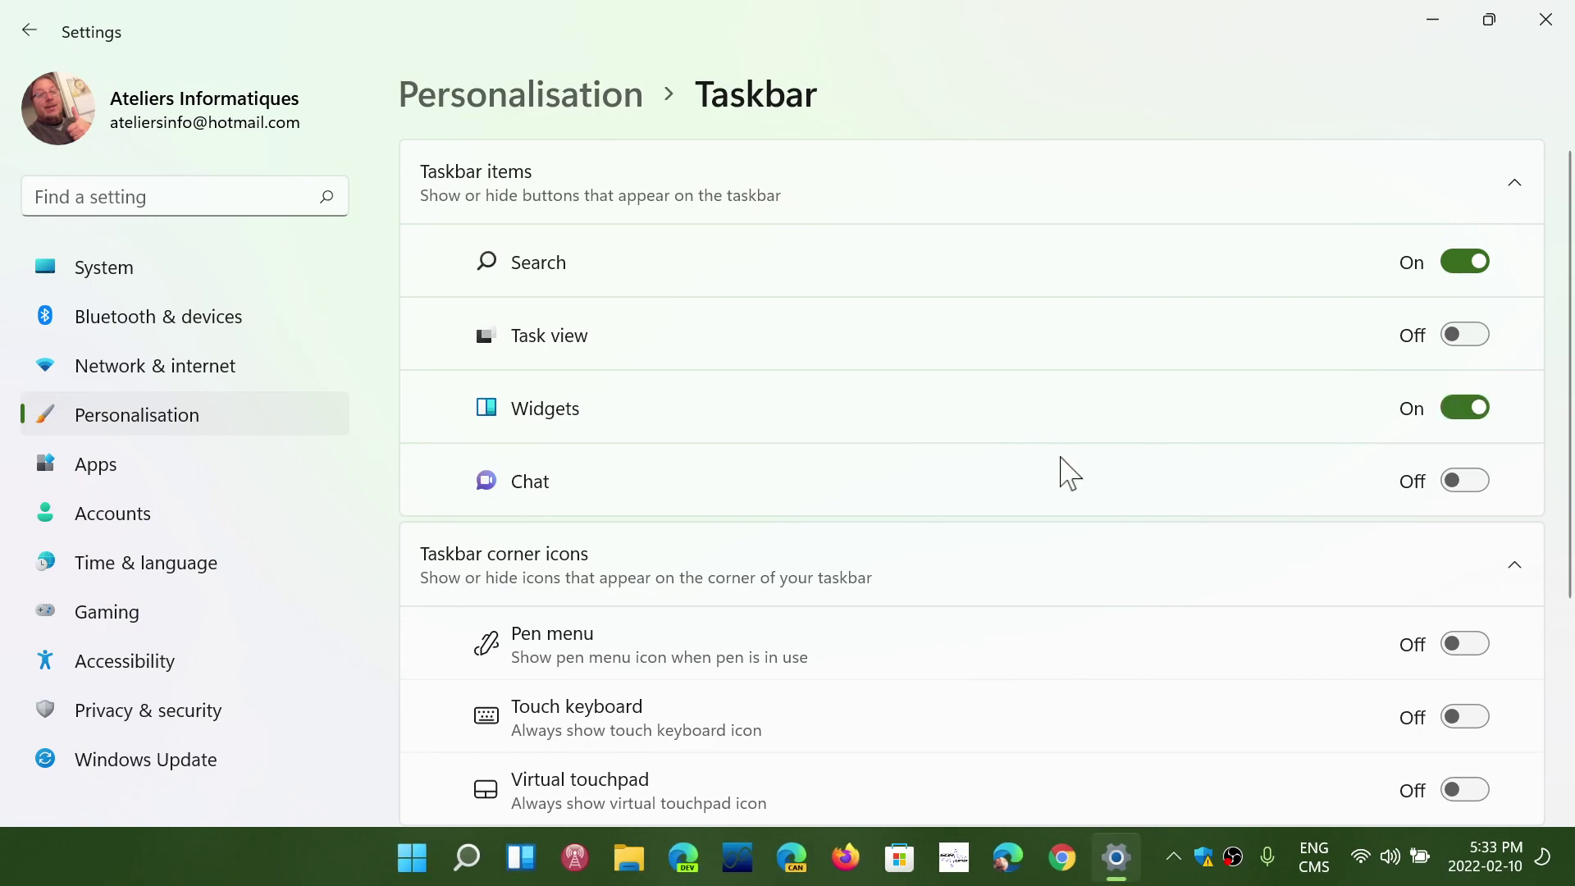
# Step: Close Settings and open the Widgets panel showing Montreal weather and top stories
pyautogui.click(521, 856)
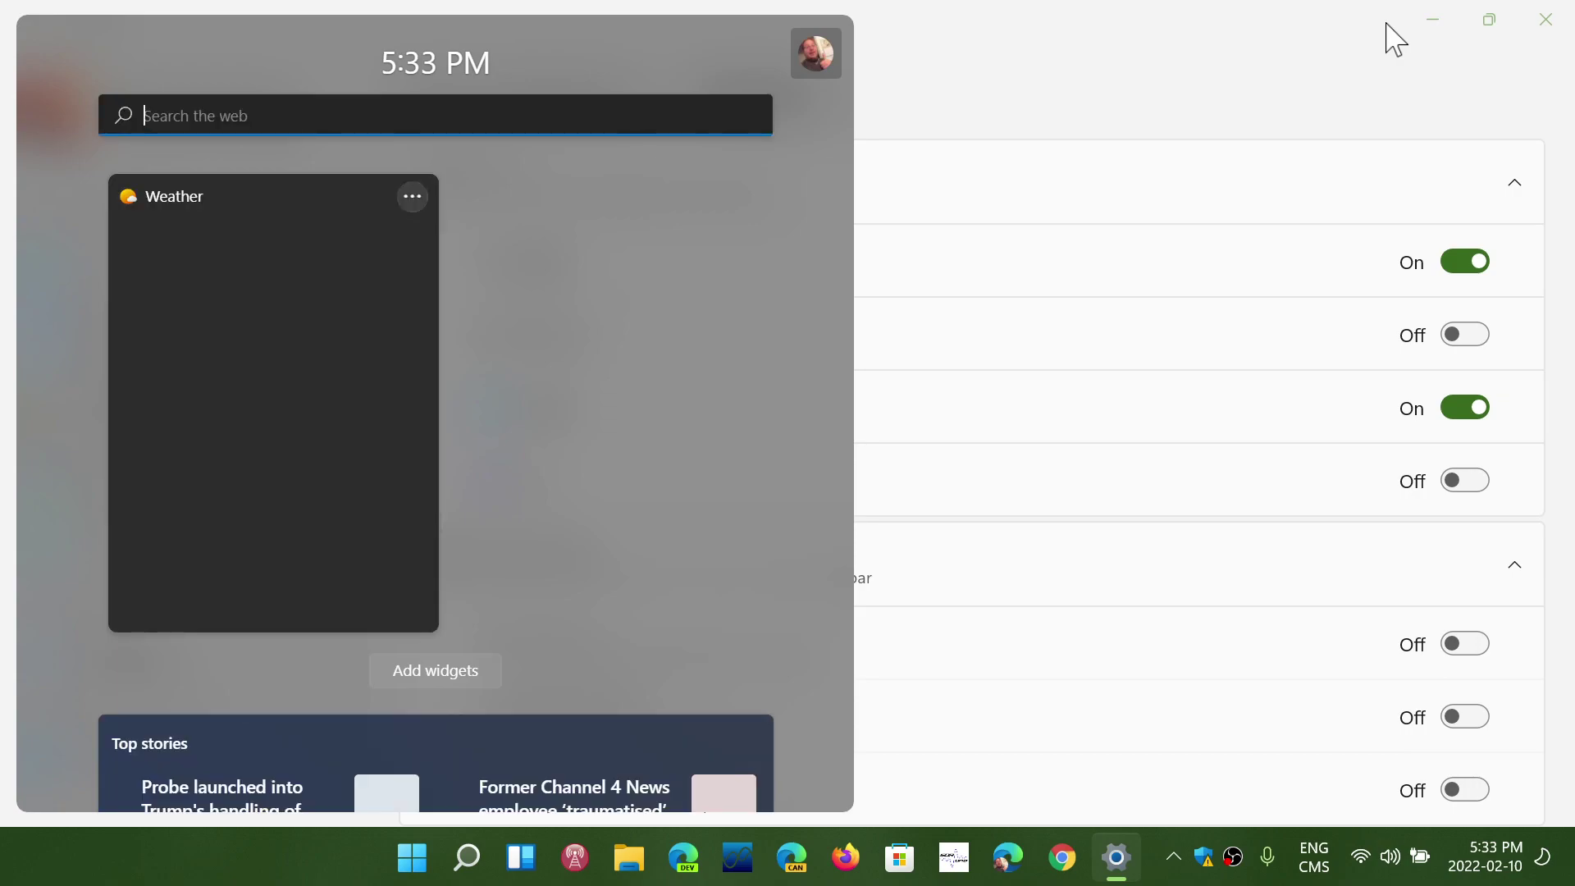
pyautogui.click(1548, 21)
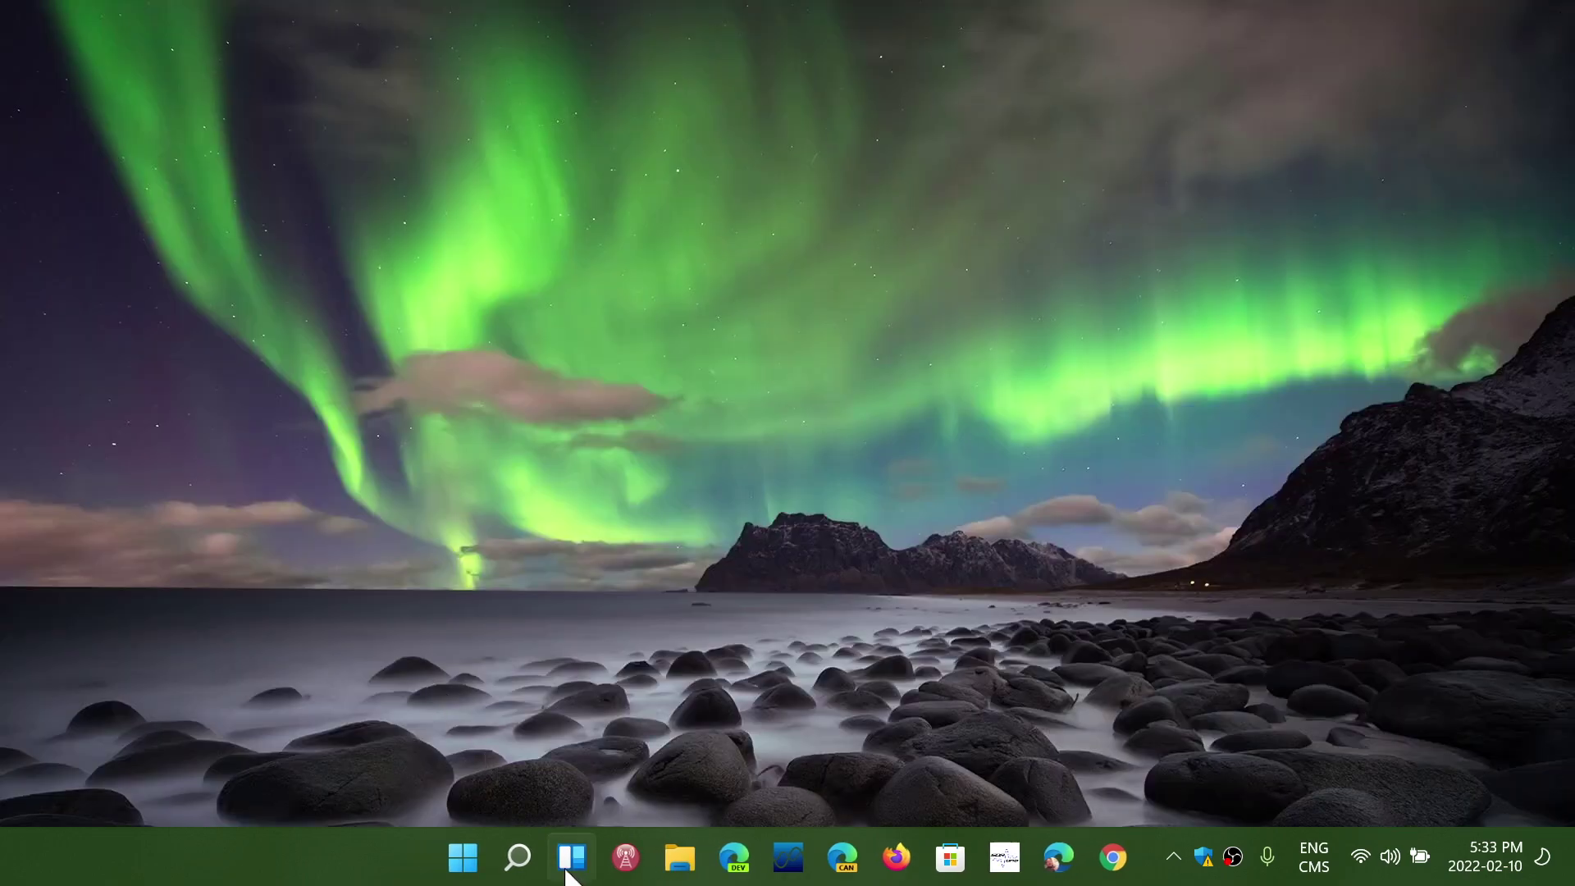
pyautogui.click(571, 857)
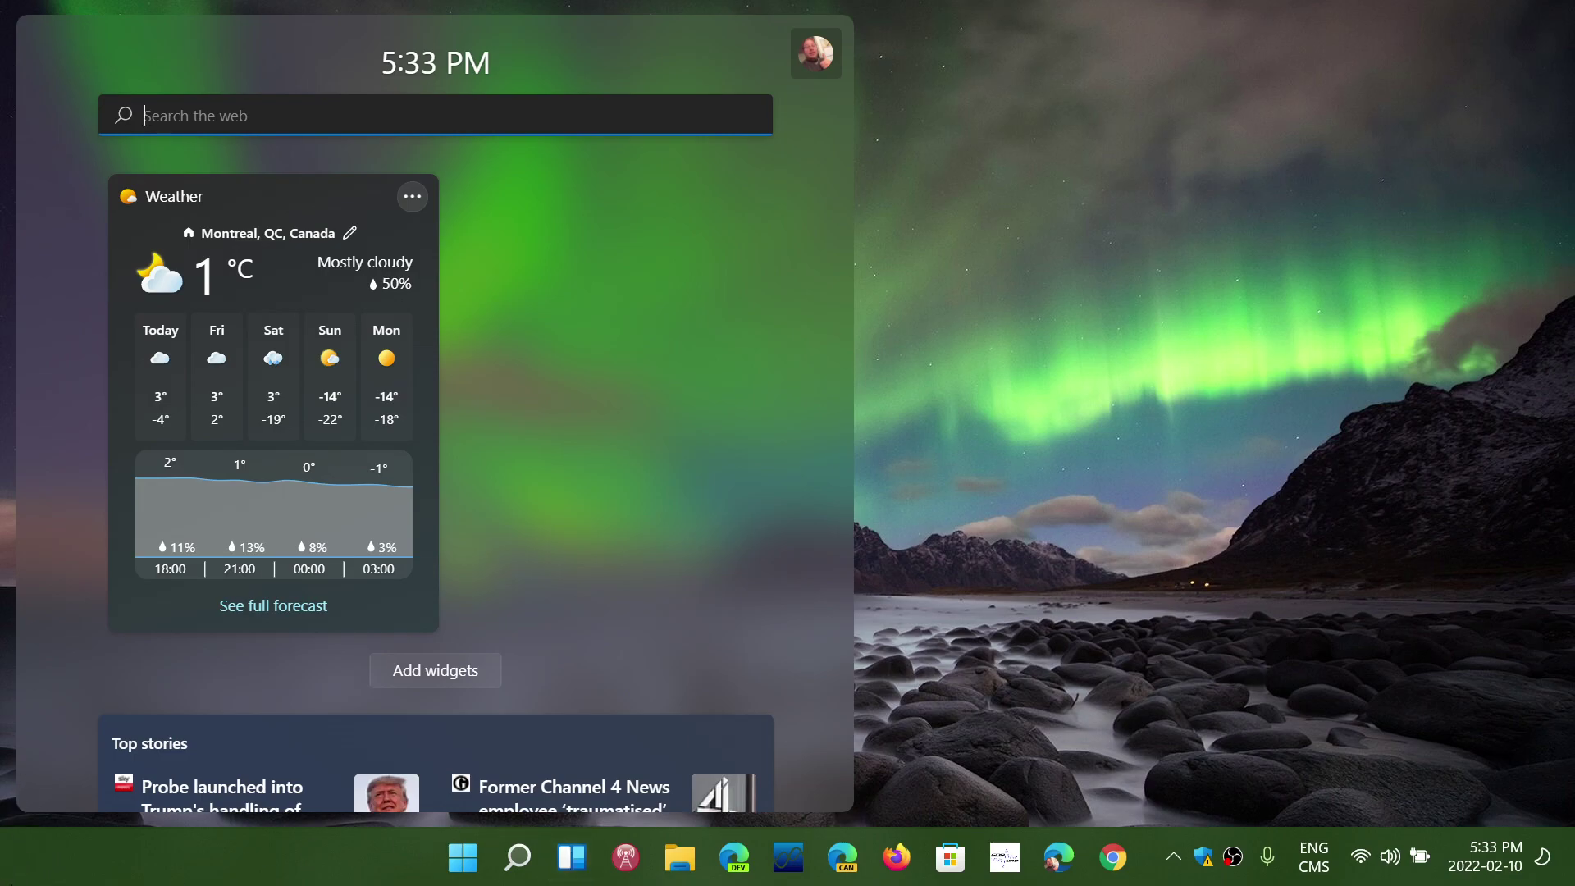
# Step: Dismiss the Widgets panel by clicking the desktop
pyautogui.click(1327, 512)
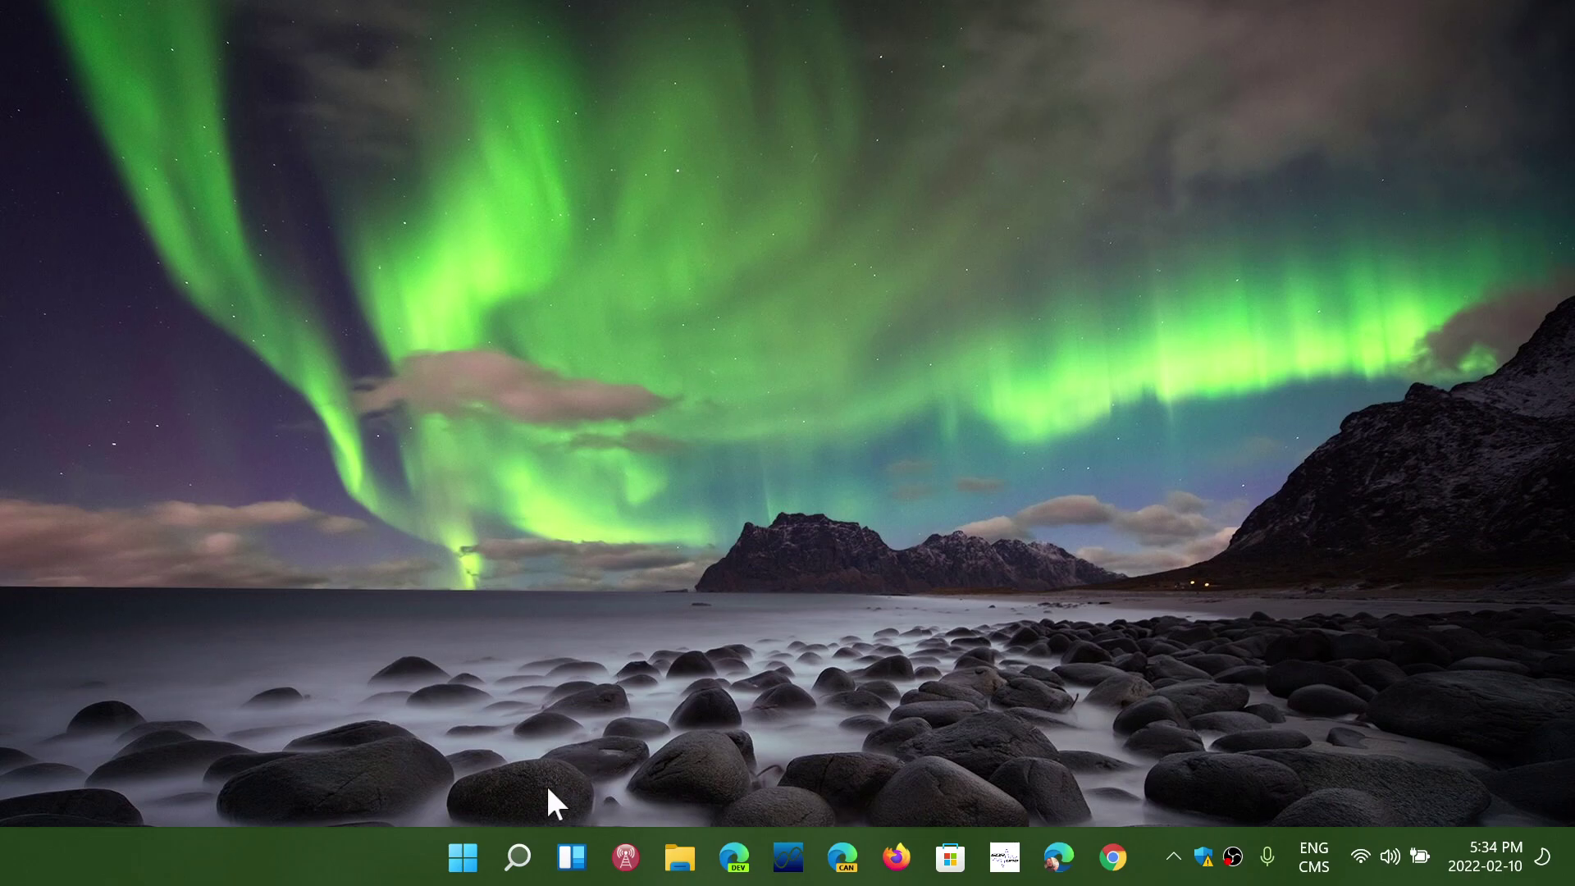
# Step: Run winver from Windows search to show version 21H2, OS Build 22000.493
pyautogui.click(518, 858)
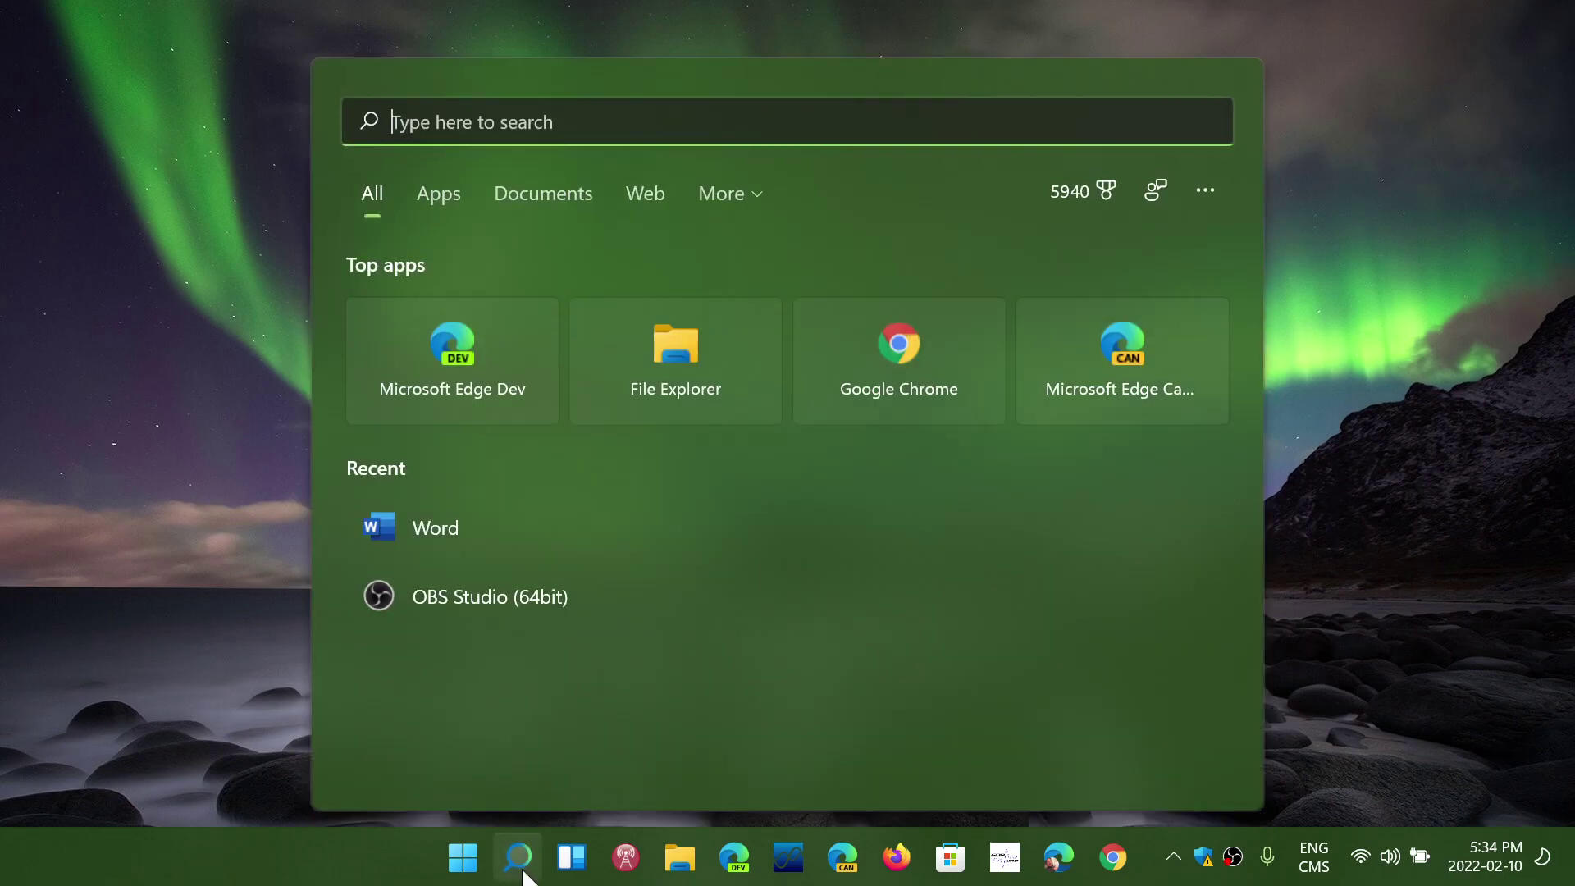
pyautogui.write('winver')
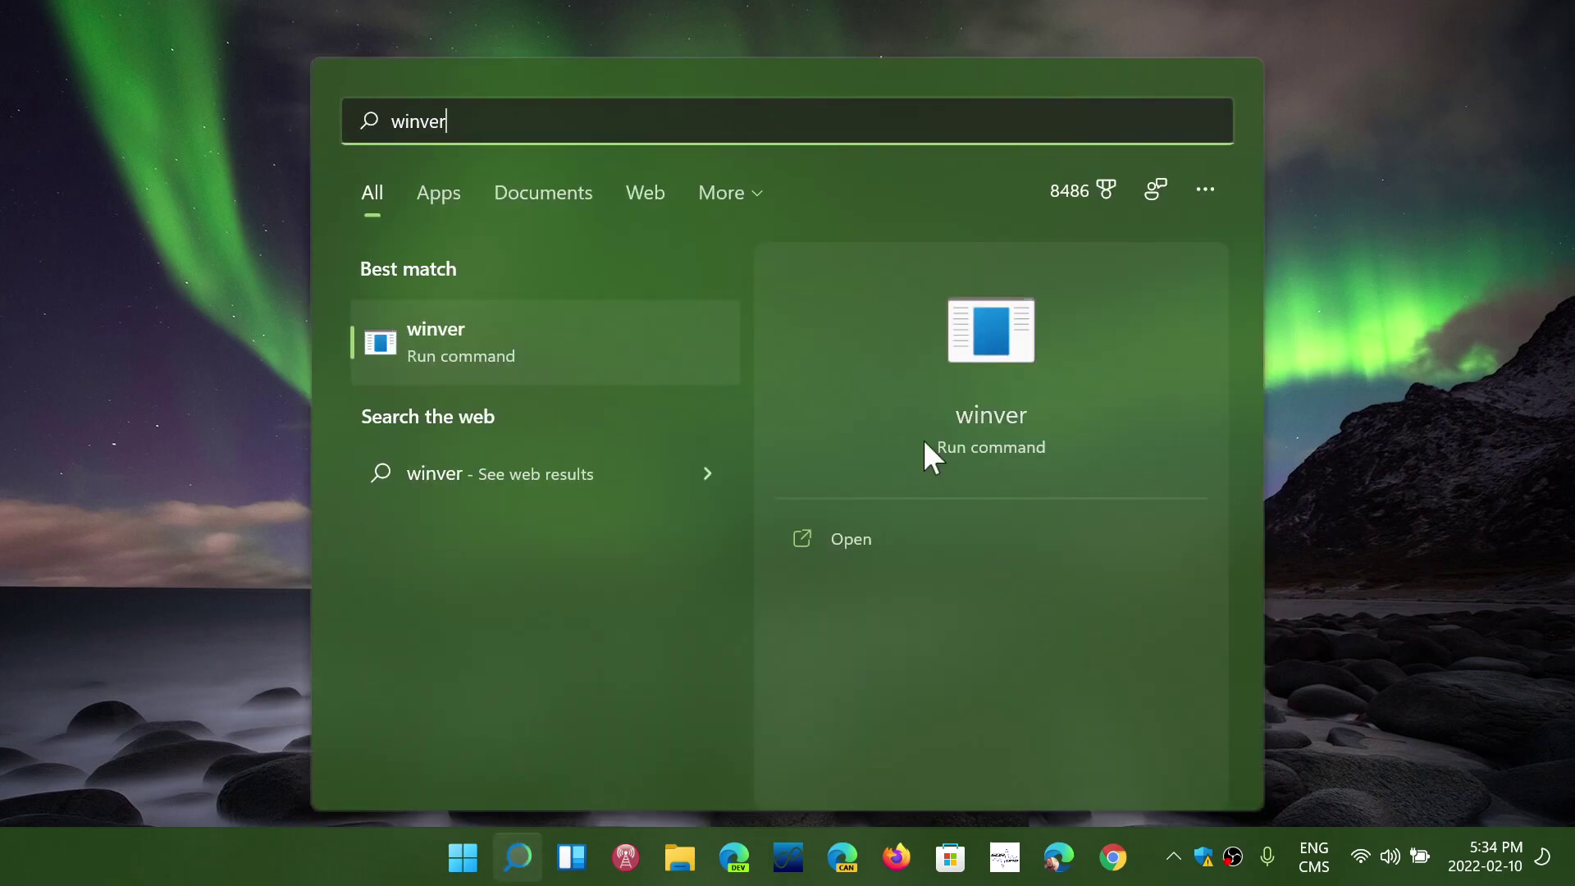
pyautogui.press('Return')
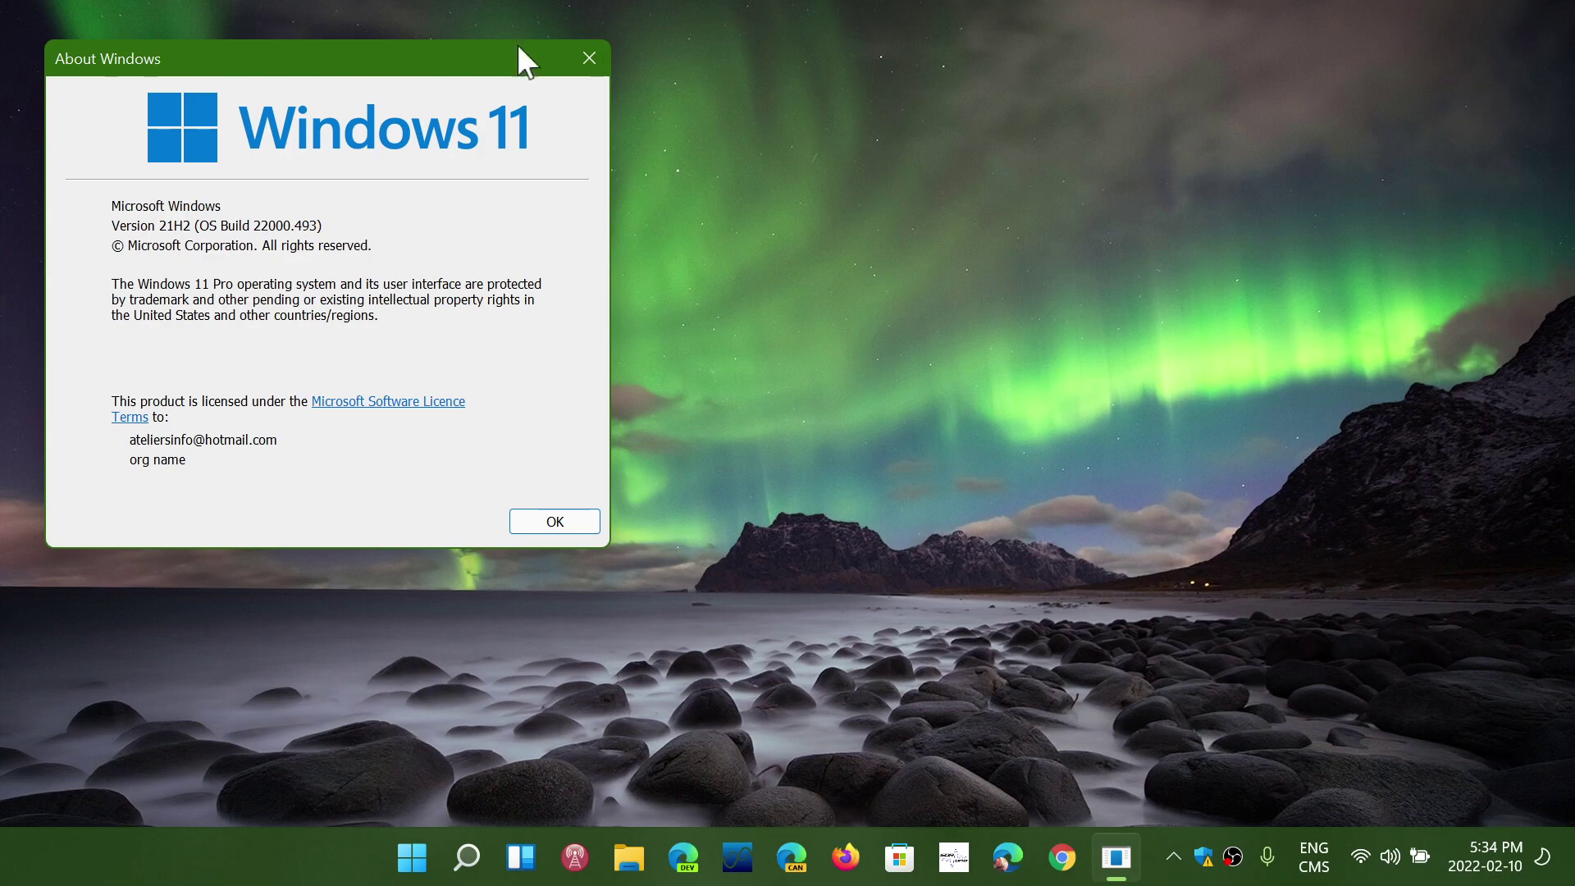
pyautogui.click(588, 58)
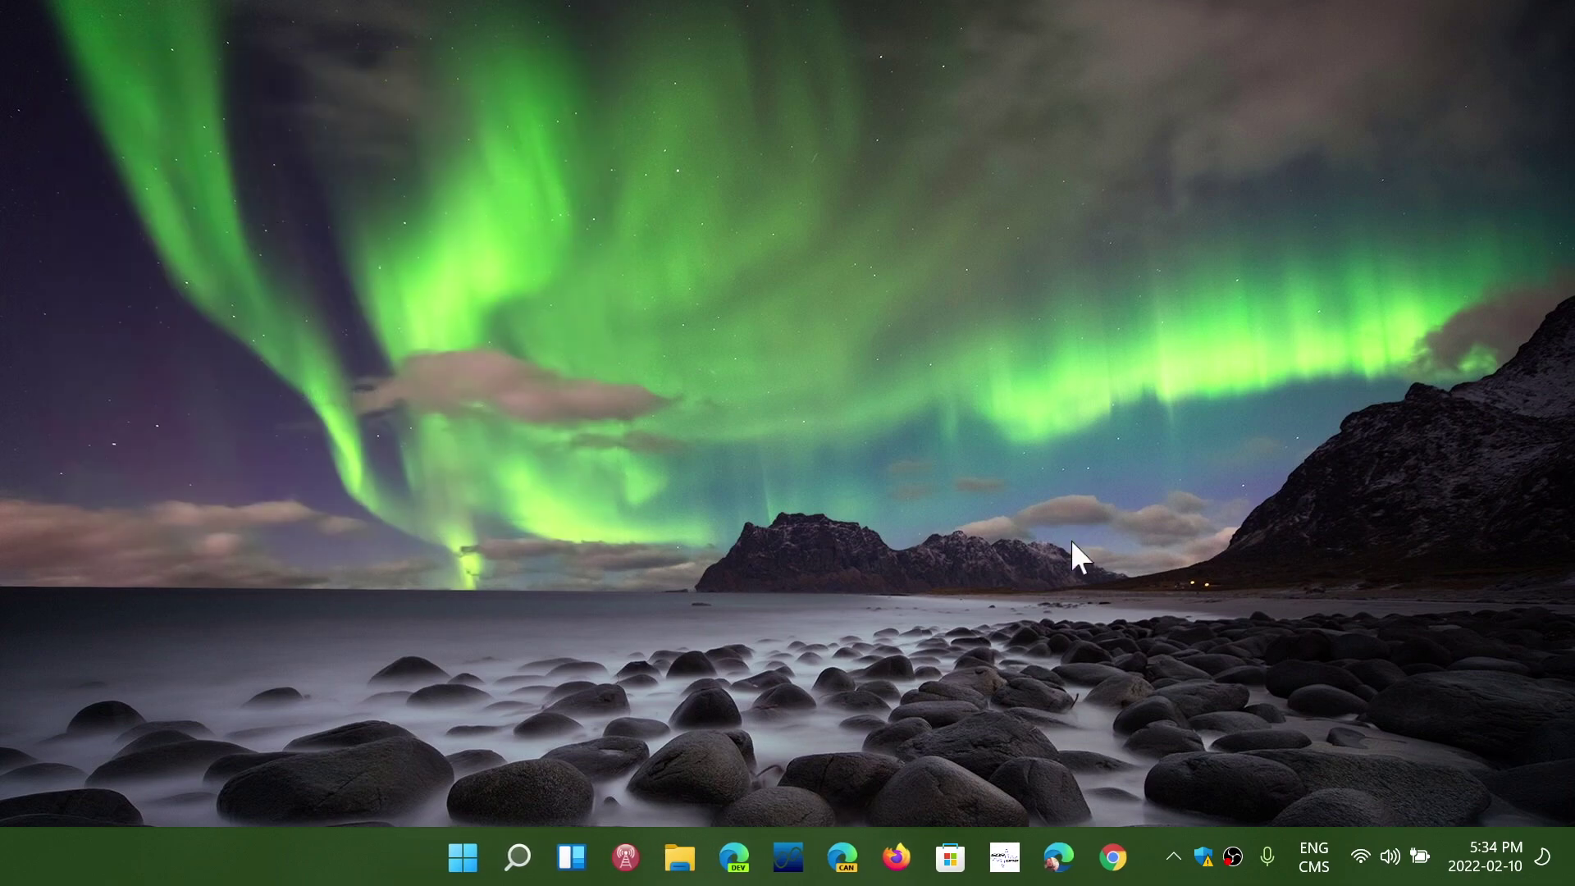